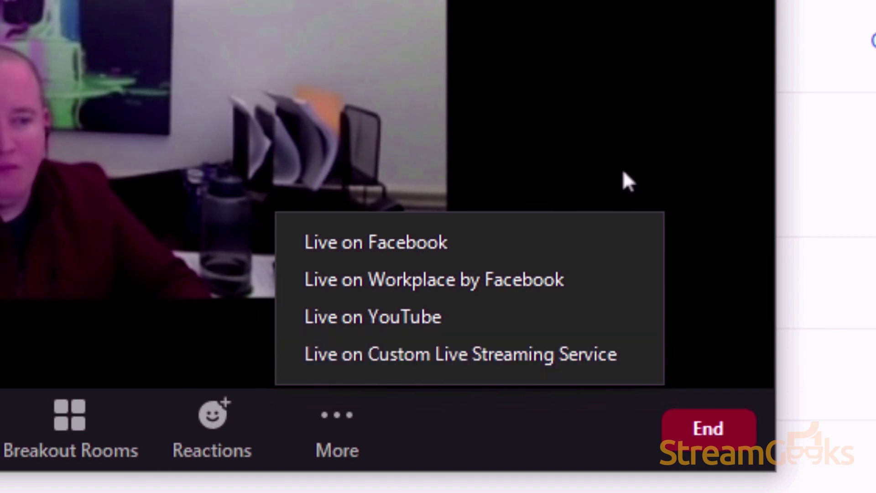
Dismiss the streaming destinations list, then open Account Settings from the Account Management sidebar section
click(624, 178)
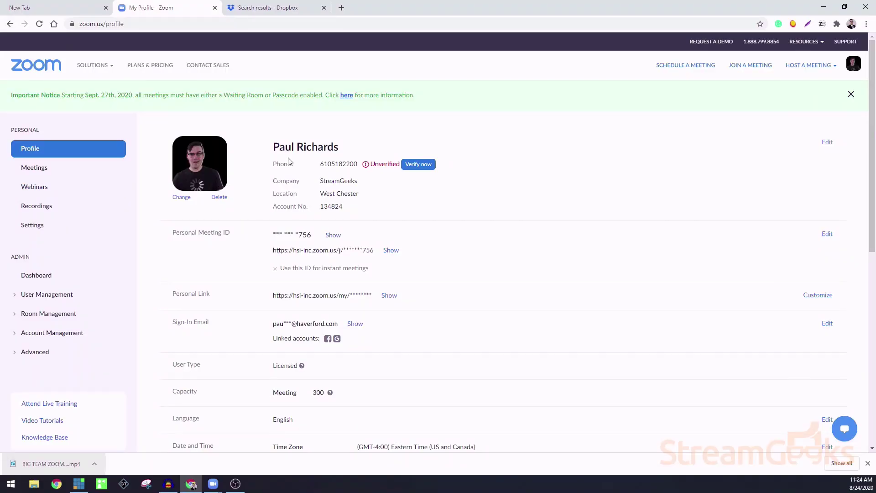
mouse_move(104, 65)
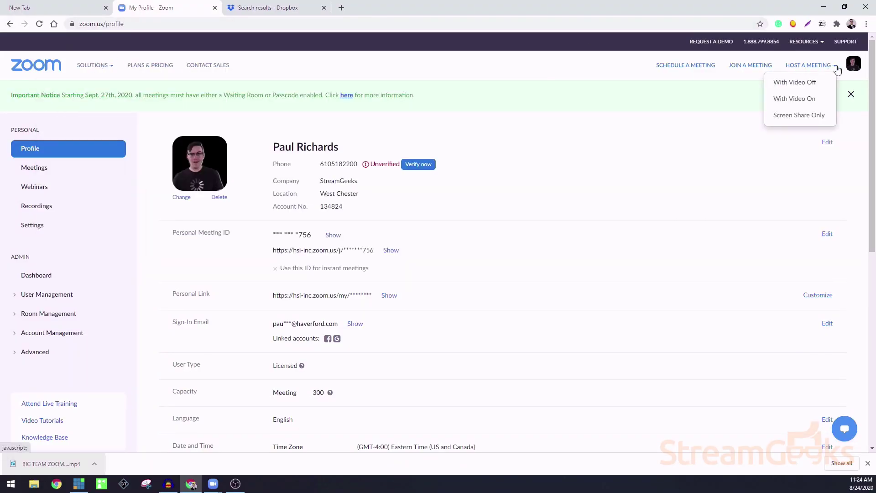
scroll(46, 294, down, 1)
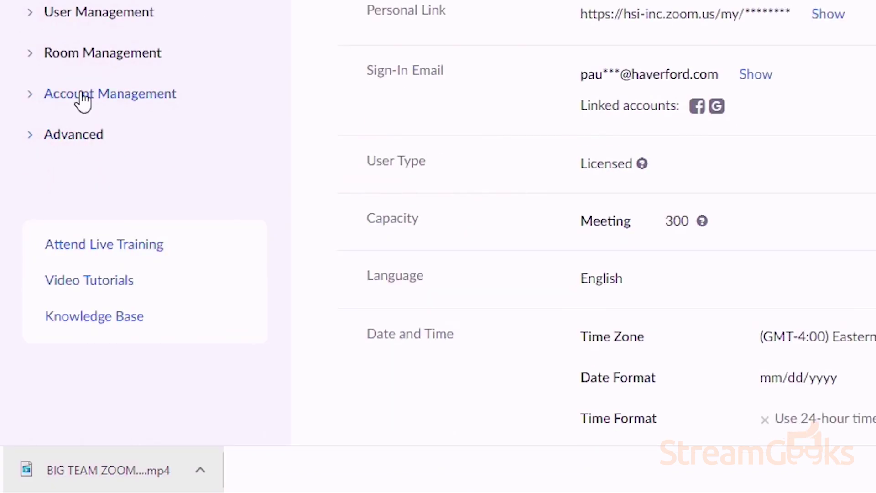
click(83, 97)
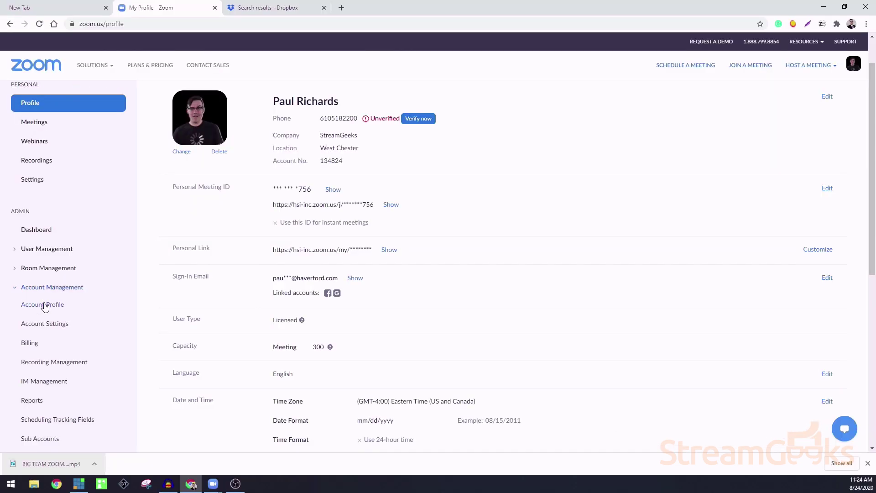
scroll(45, 305, down, 1)
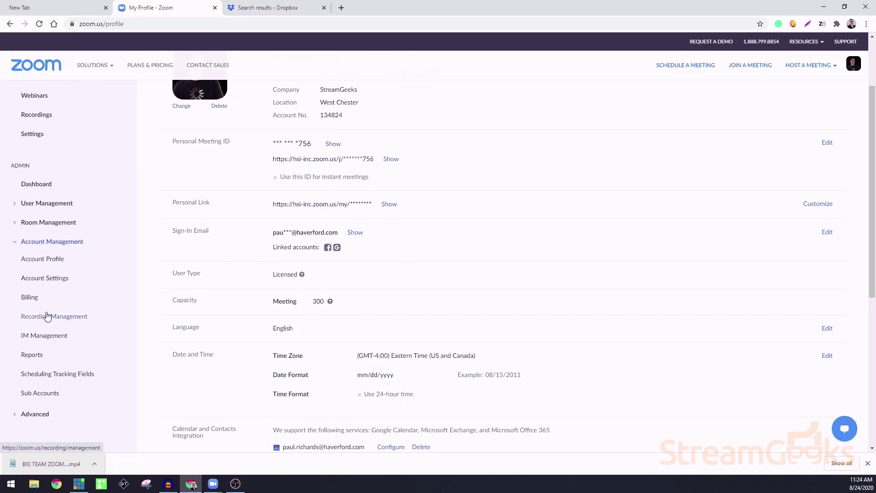
scroll(47, 316, down, 1)
click(41, 160)
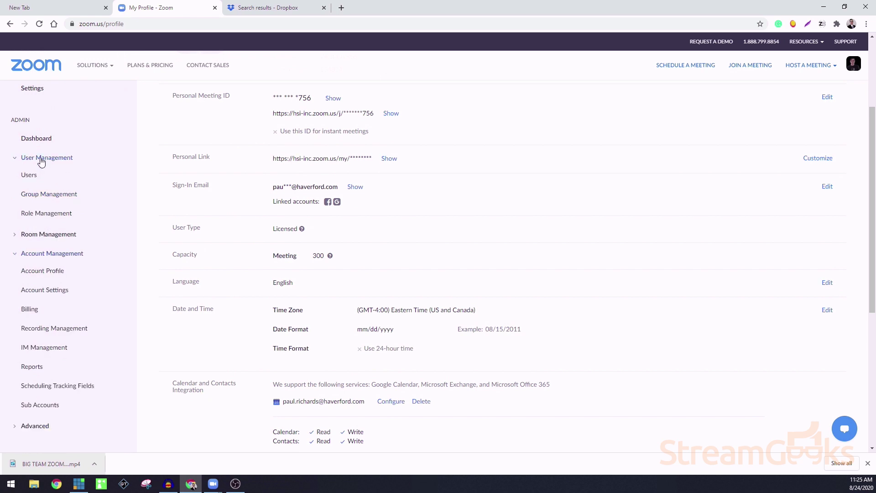
click(47, 291)
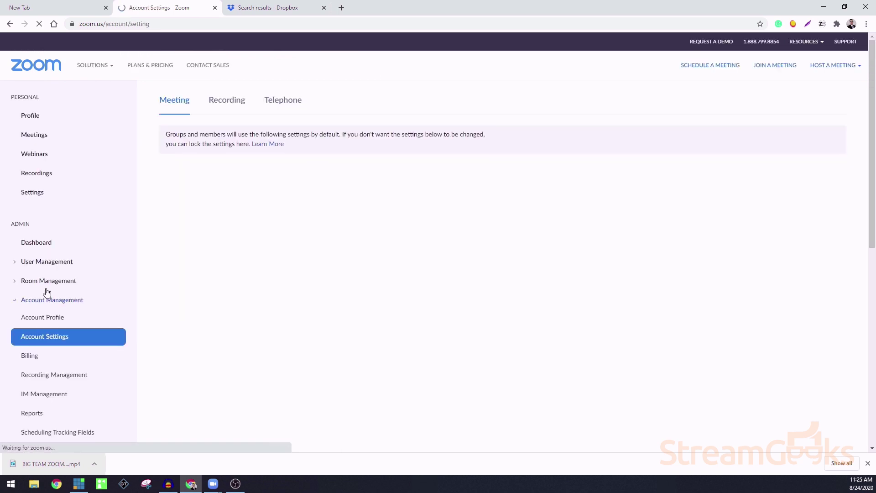
Under In Meeting (Advanced), enable Facebook, Workplace by Facebook and YouTube as live streaming destinations
scroll(418, 198, down, 1)
scroll(419, 200, down, 20)
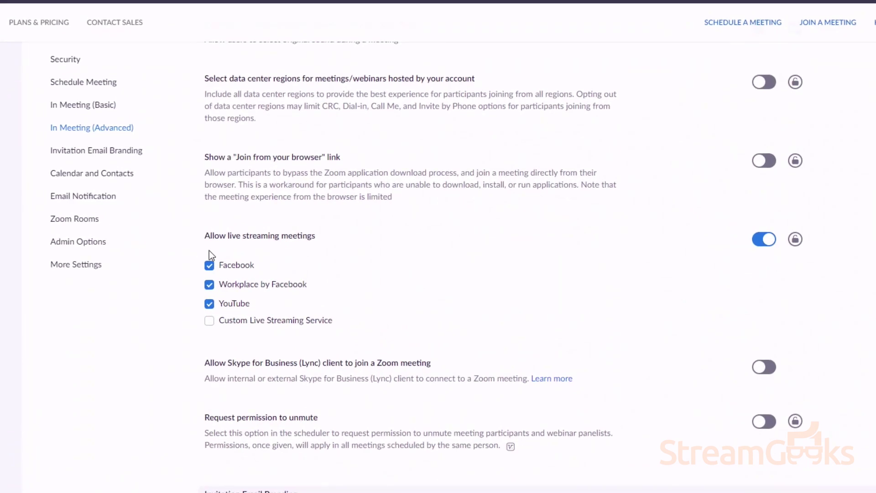
click(209, 267)
click(209, 268)
click(209, 286)
click(210, 266)
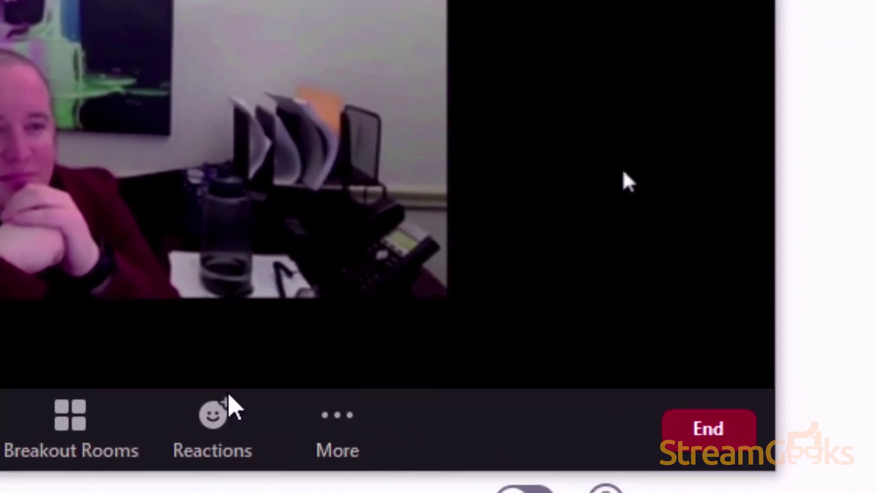
Bring up the meeting's live streaming destinations from More, then dismiss the list
click(696, 479)
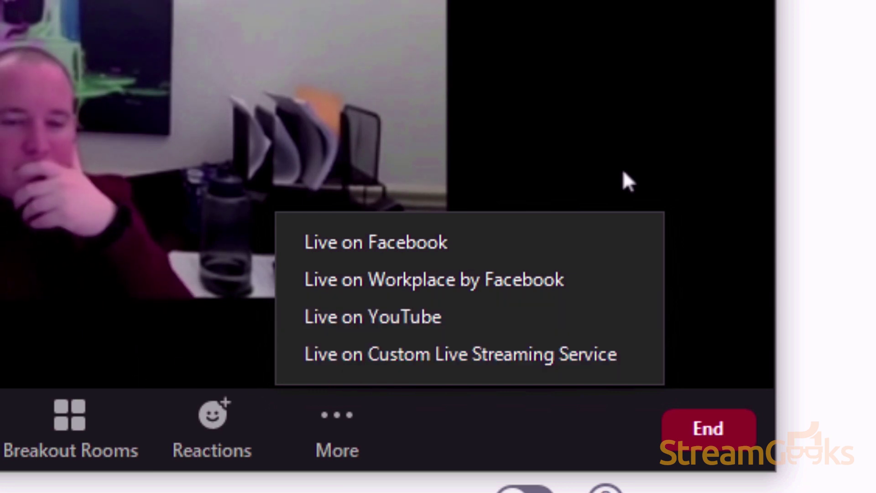
click(622, 169)
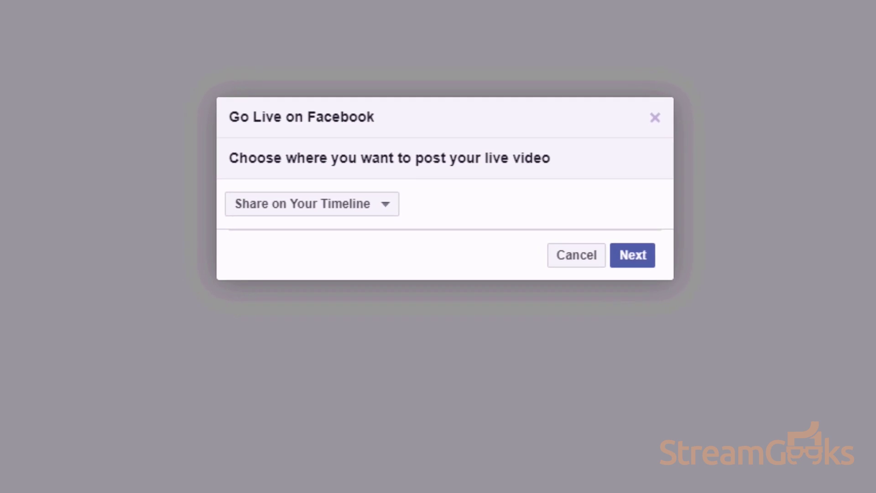
Change the live video's post destination from Share on Your Timeline to Share in a Group and continue
click(382, 209)
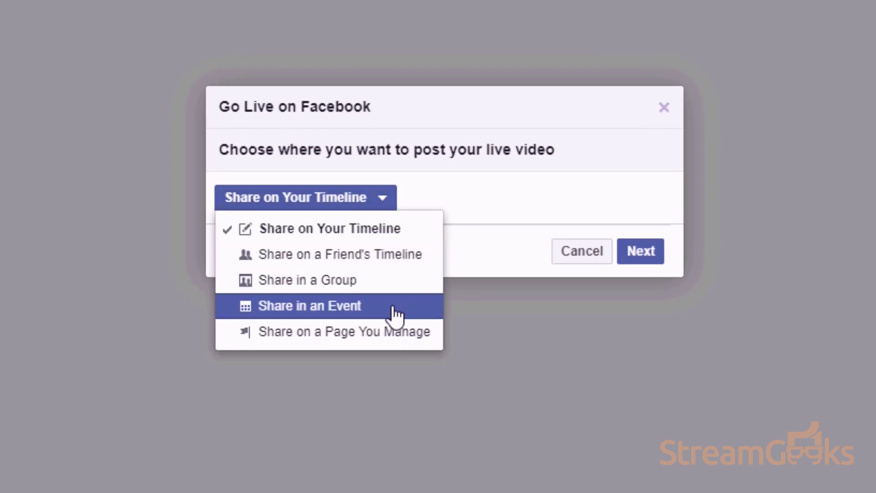
click(388, 287)
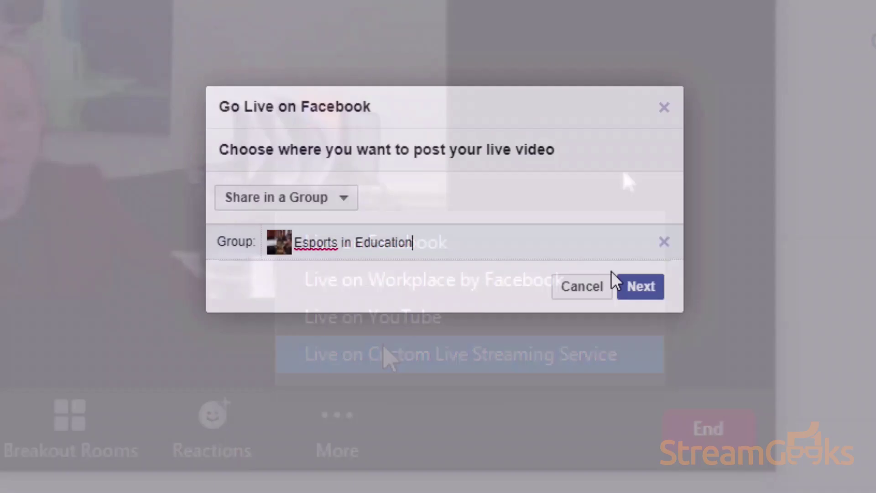
click(637, 292)
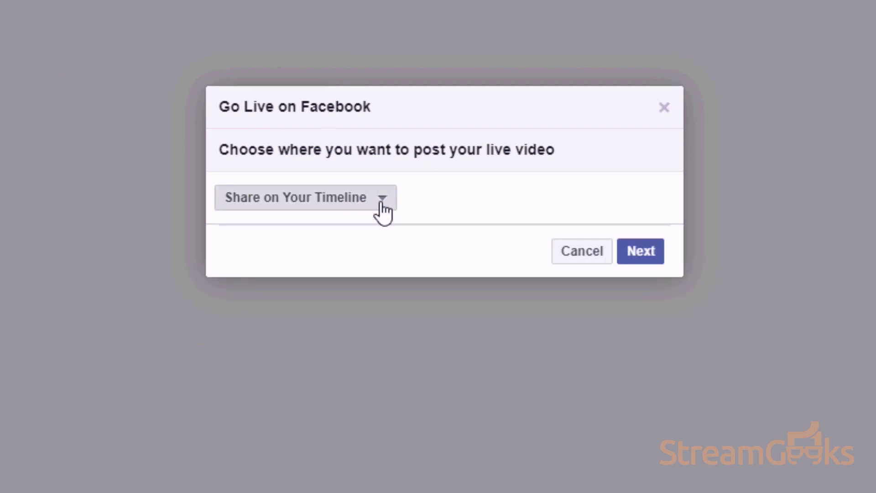
click(380, 204)
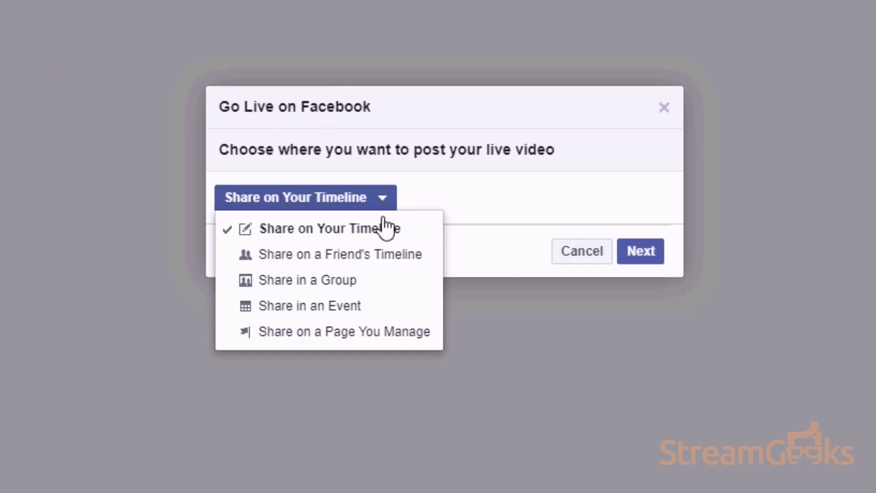
click(388, 281)
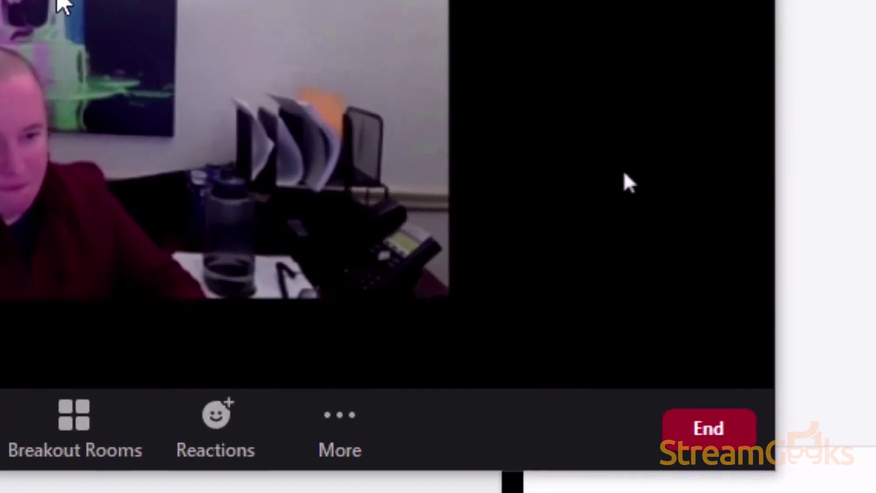
Start streaming the meeting live to YouTube from the meeting's More menu
click(341, 416)
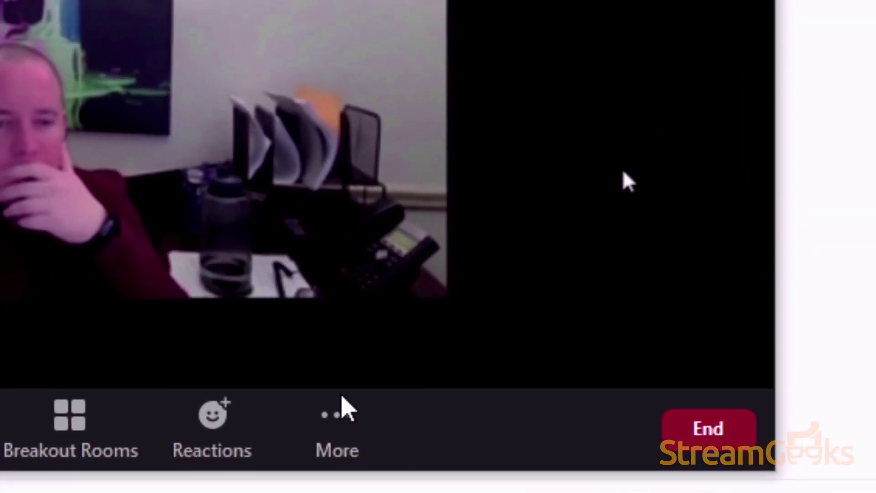
click(333, 413)
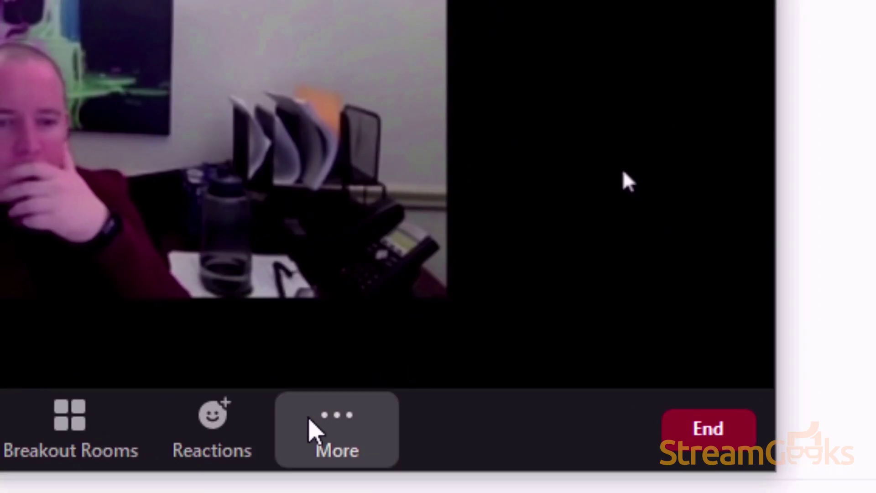
Choose Live on YouTube, pick the Google account and allow Zoom's YouTube permissions
click(312, 426)
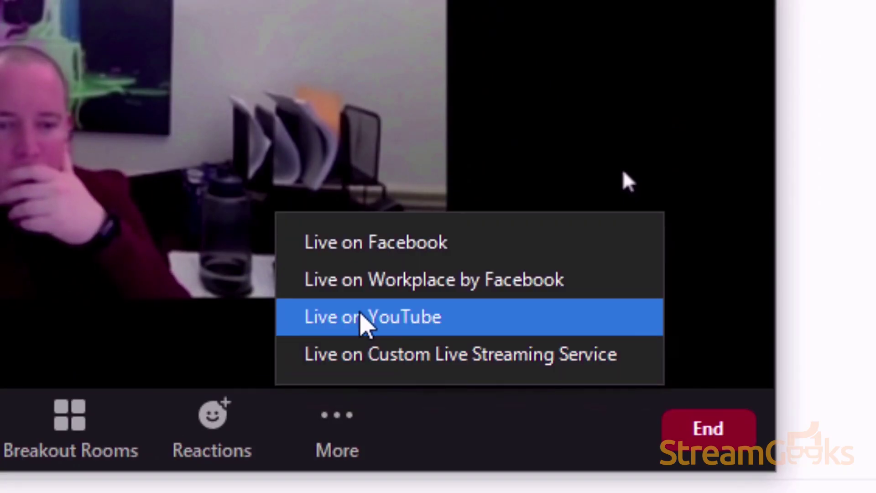
click(364, 320)
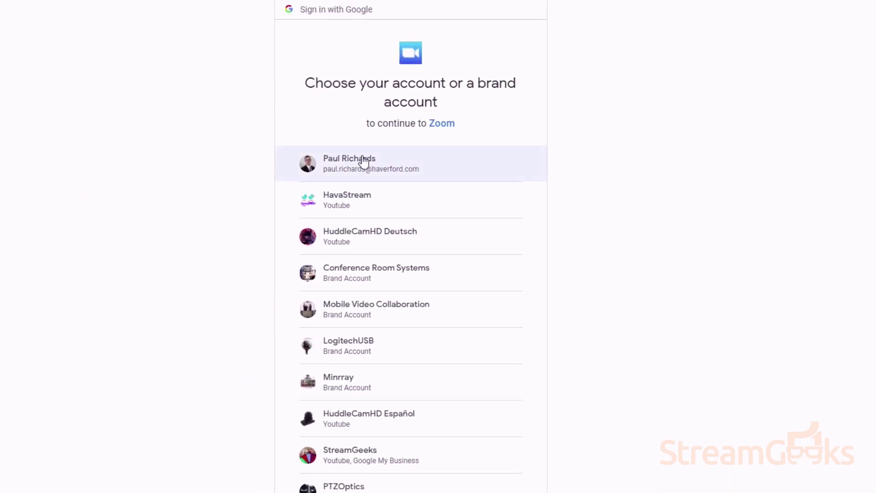
click(364, 161)
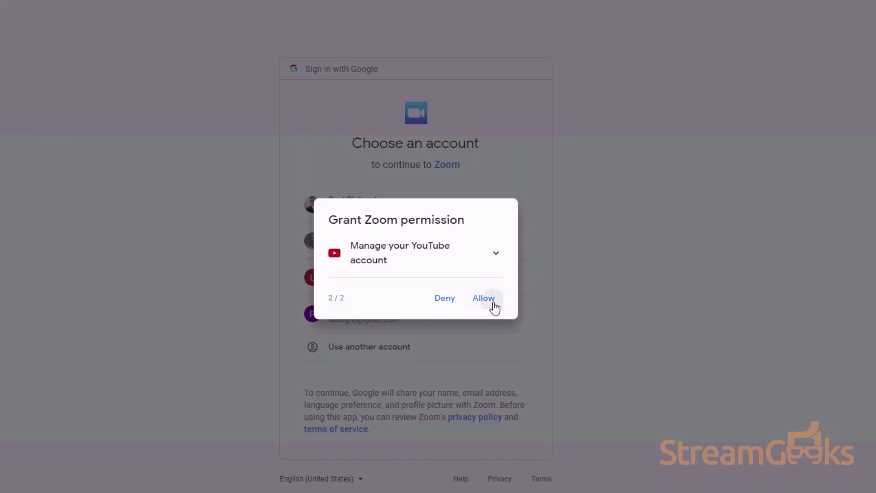
click(492, 302)
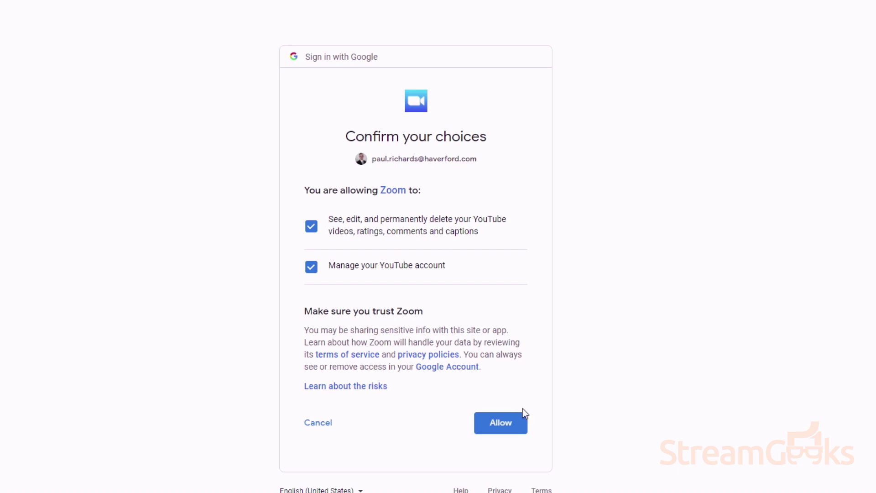
click(512, 425)
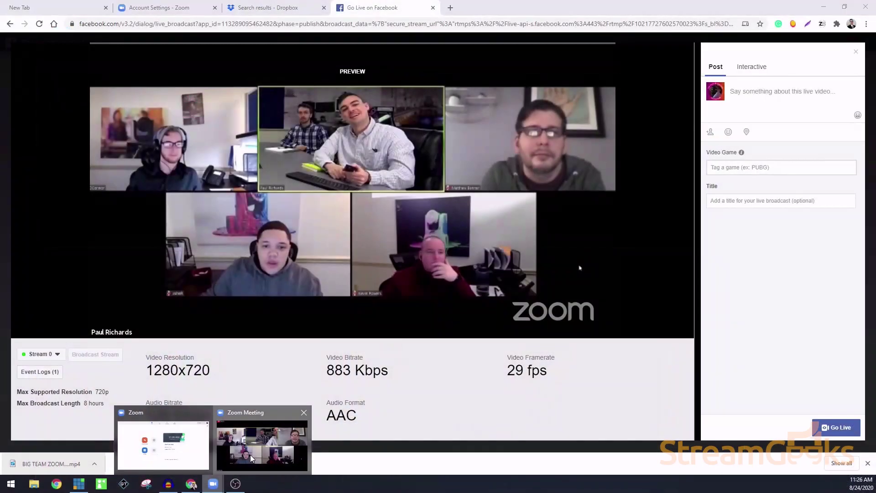
Bring the Zoom meeting window to the front and show the Stop Live Stream option
click(262, 445)
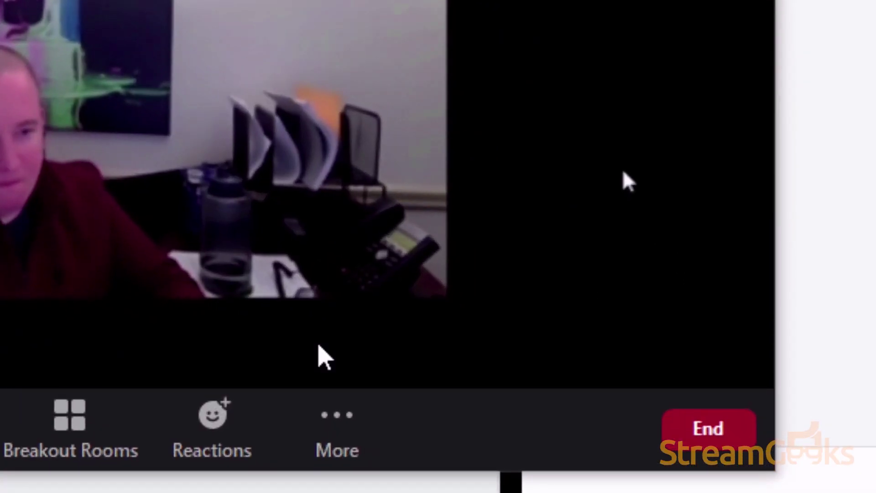
click(614, 414)
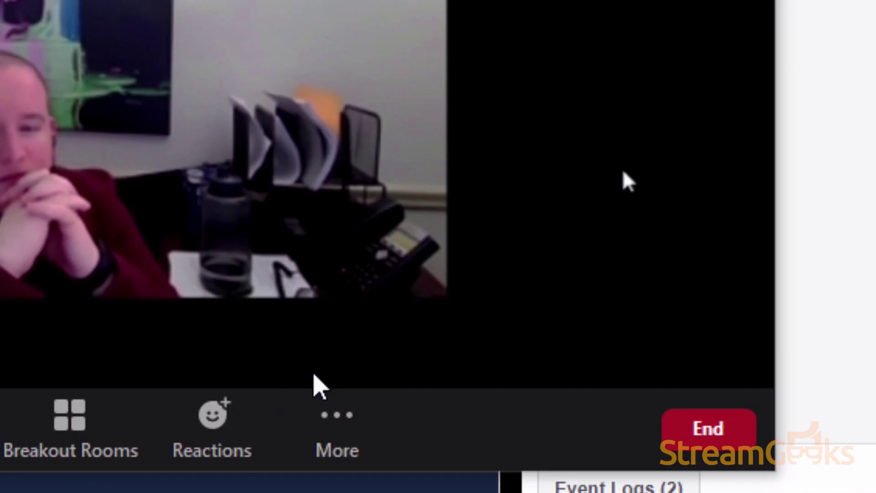
Choose Live on Custom Live Streaming Service and start entering 'rtpm://' as URL and the streaming key
click(346, 386)
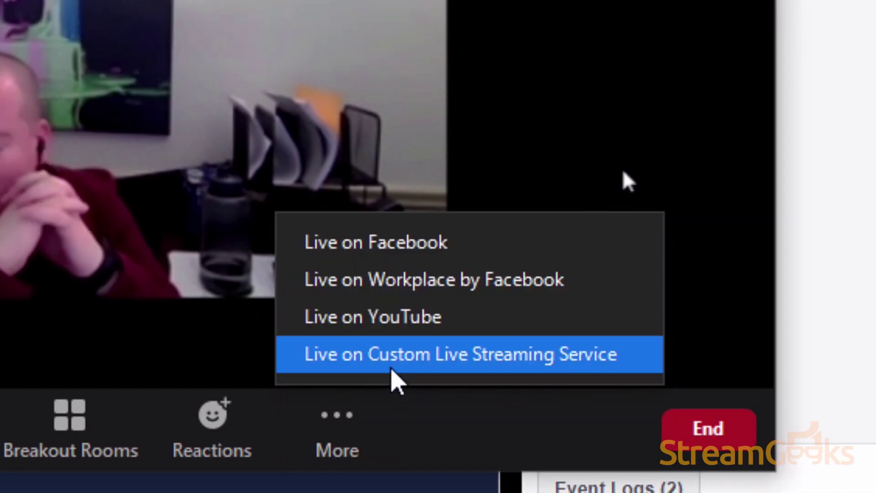
click(407, 354)
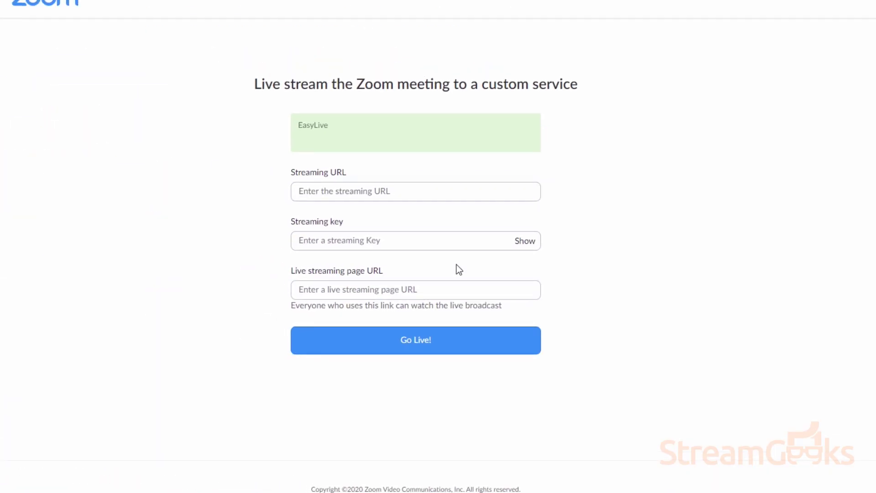
click(416, 183)
text(rt)
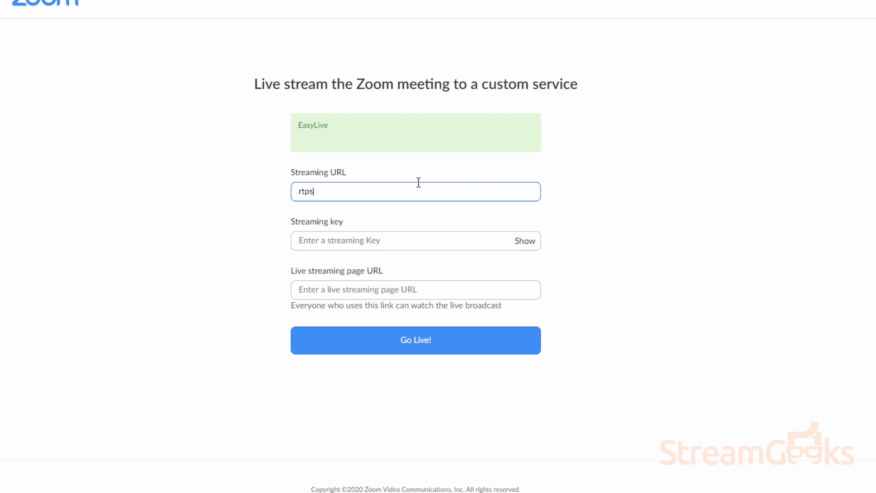
text(pm://youtube-server)
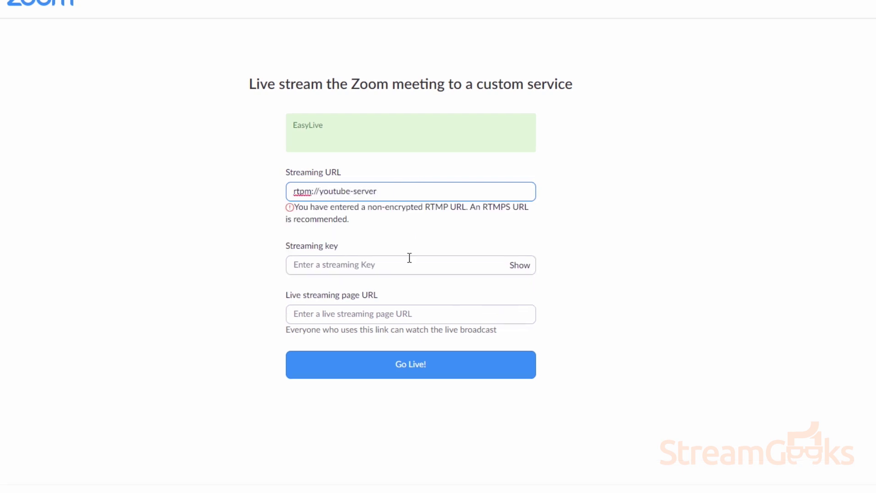
click(409, 258)
text(a)
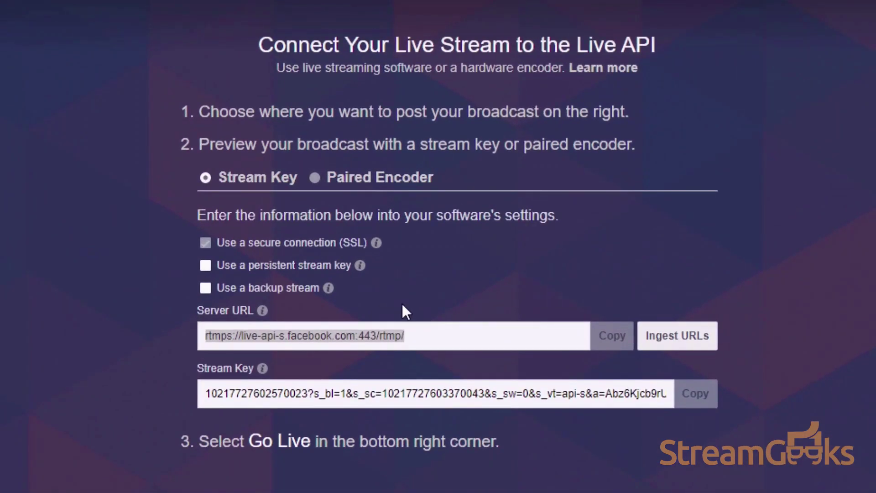
click(342, 252)
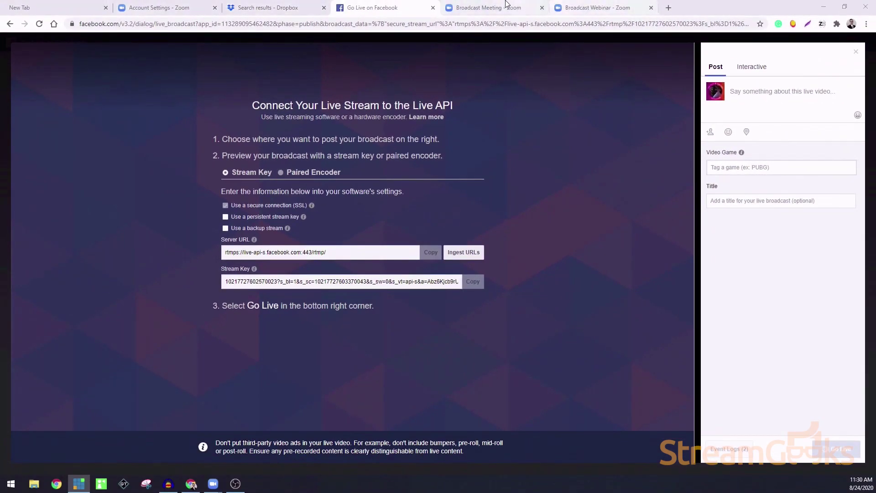
click(506, 5)
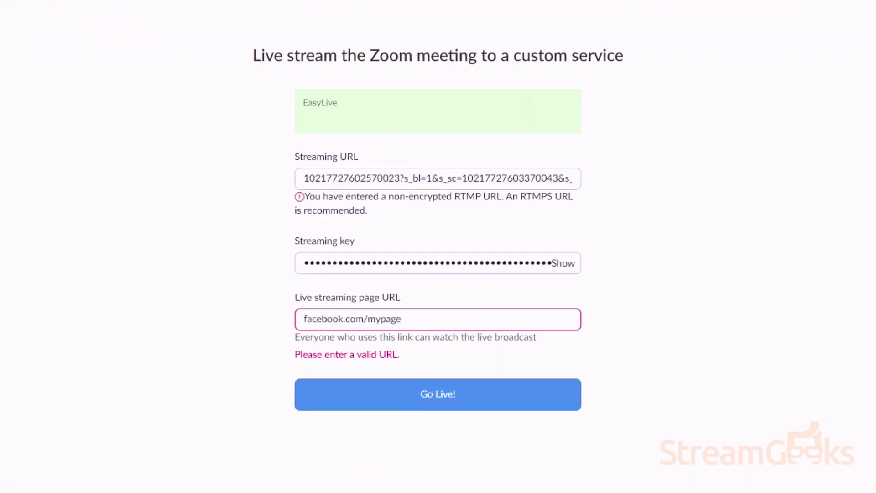
click(361, 273)
click(370, 348)
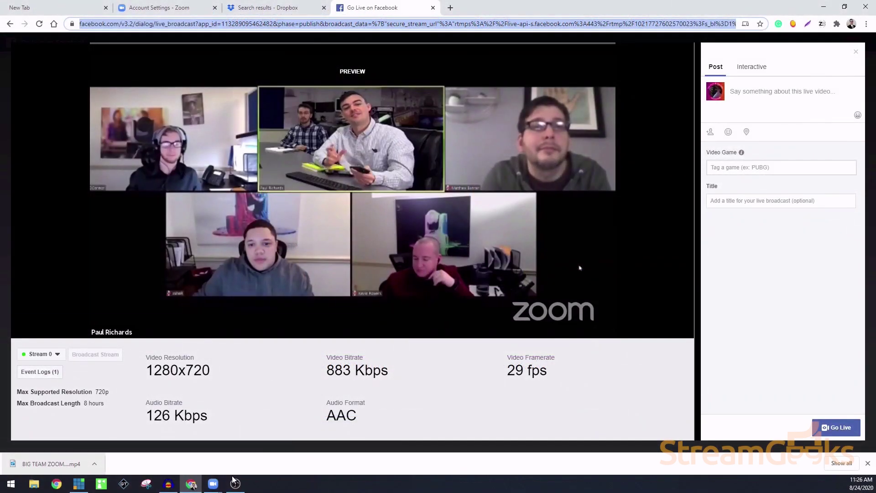
Return to the Zoom Meeting window and reveal Stop Live Stream under More
mouse_move(211, 487)
click(257, 445)
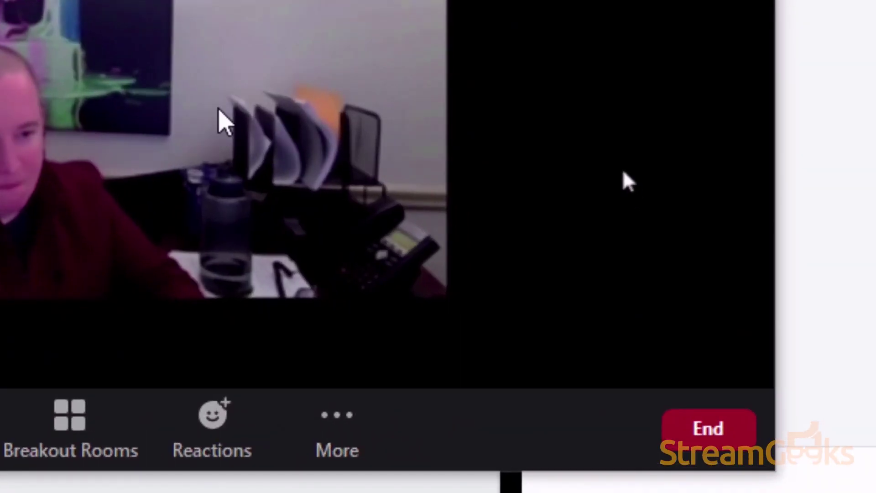
click(646, 412)
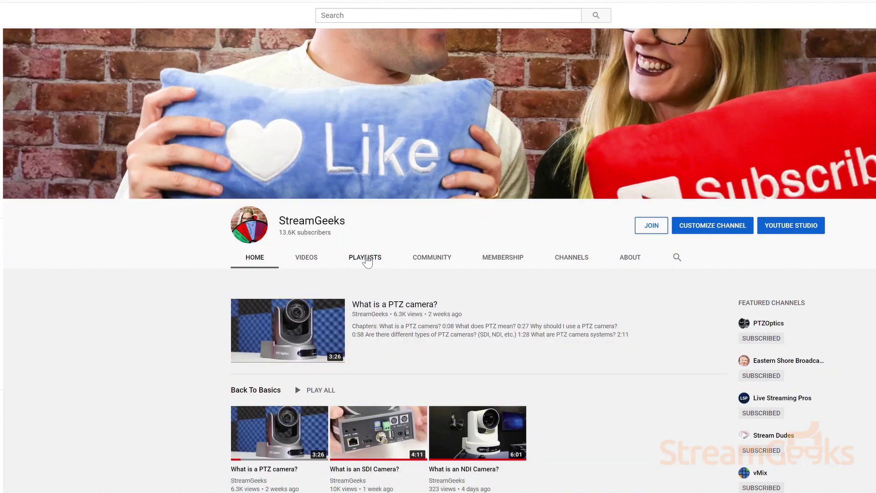
Open the Back To Basics playlist from the channel's playlists, then scroll to StreamGeeks' Basics guide download form
click(366, 258)
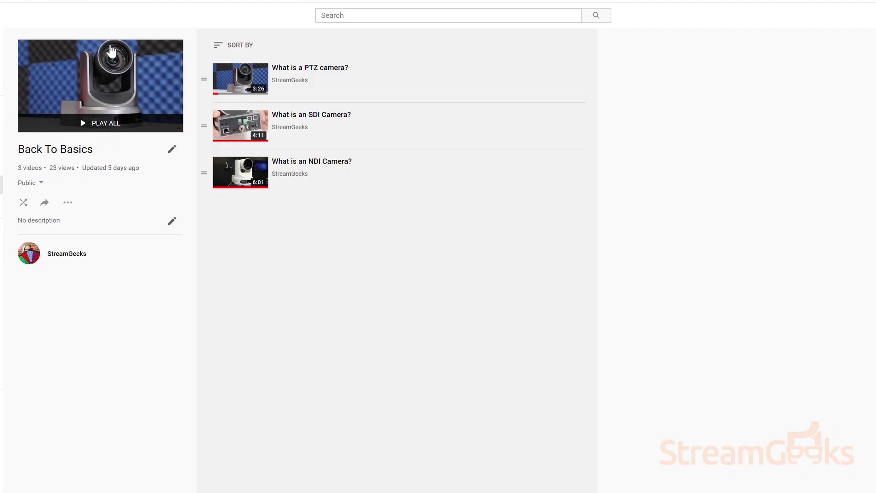
click(294, 69)
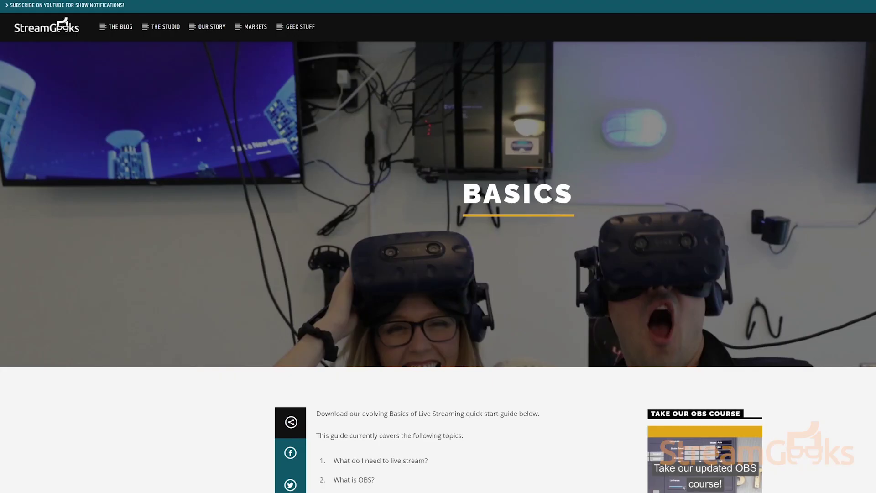
scroll(438, 247, down, 9)
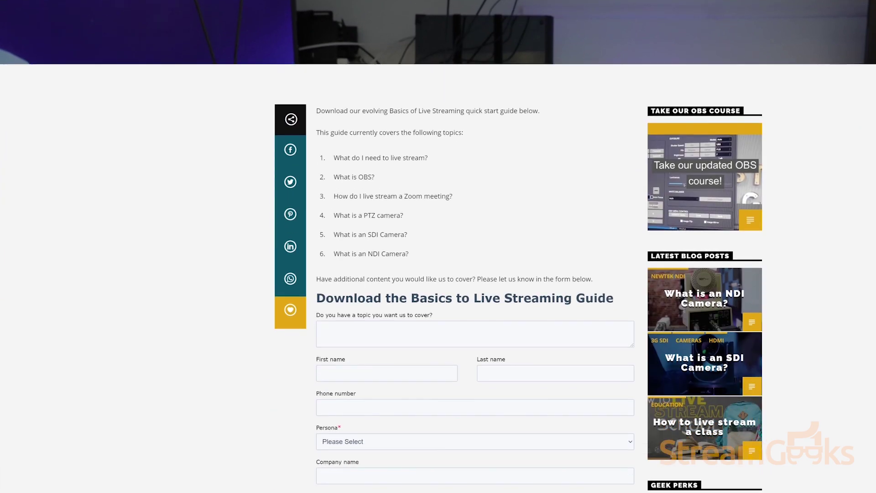